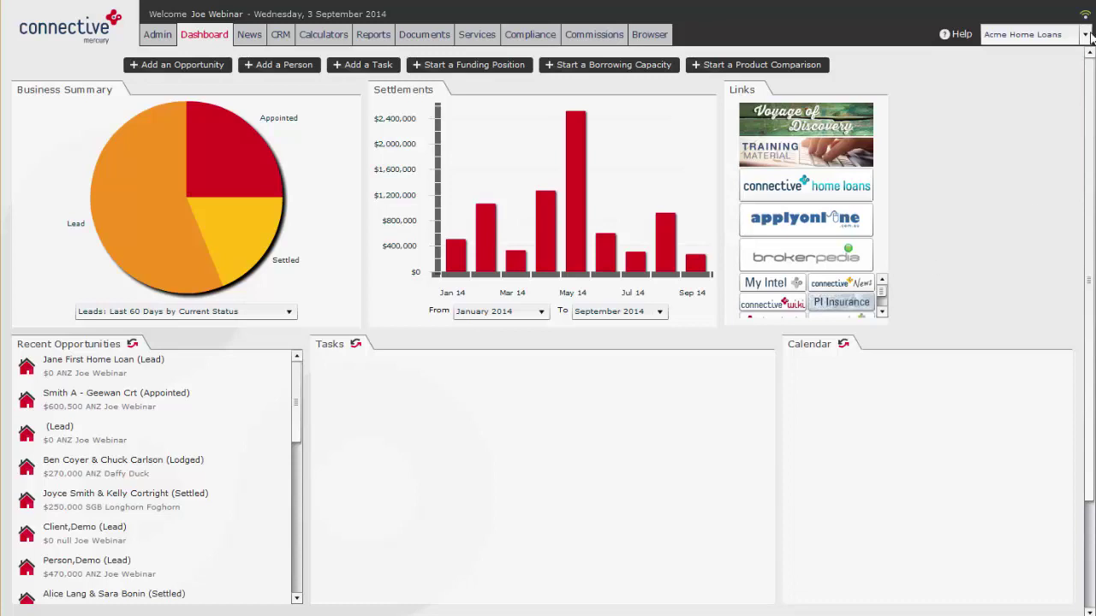
Switch to the 3 Little Pigs Lending virtual branch and list all of its people in the CRM.
{"action": "left_click", "coordinate": [1085, 35]}
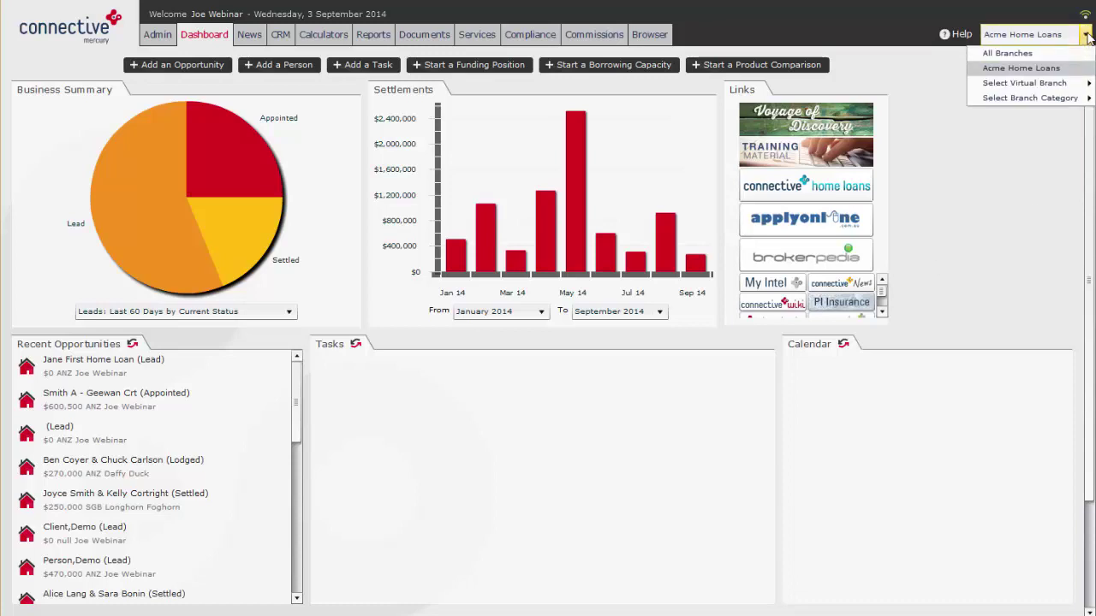
{"action": "left_click", "coordinate": [1085, 35]}
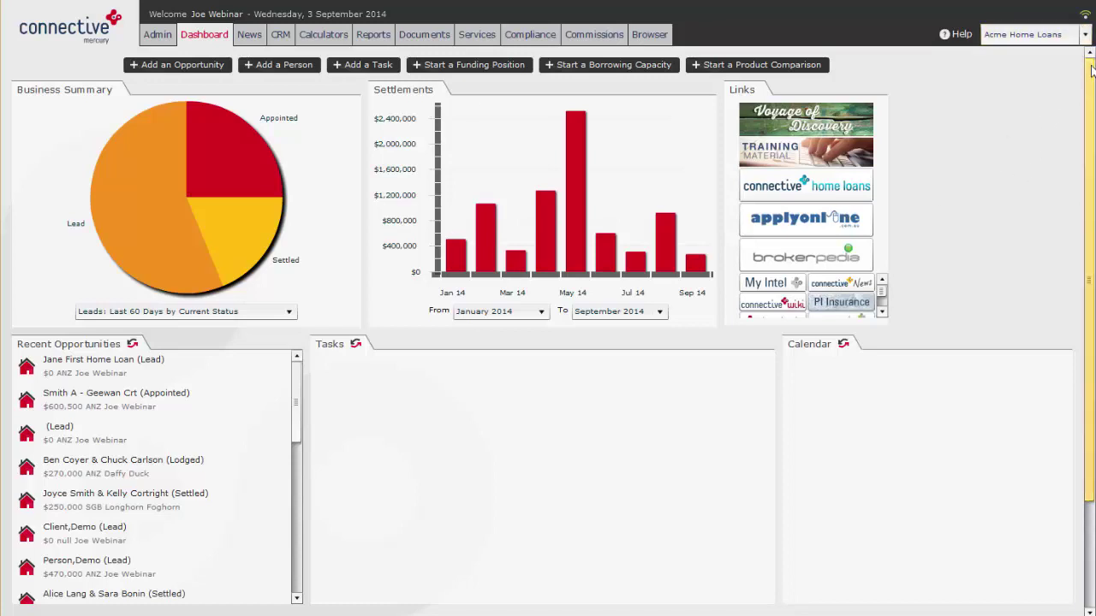
{"action": "left_click", "coordinate": [1085, 35]}
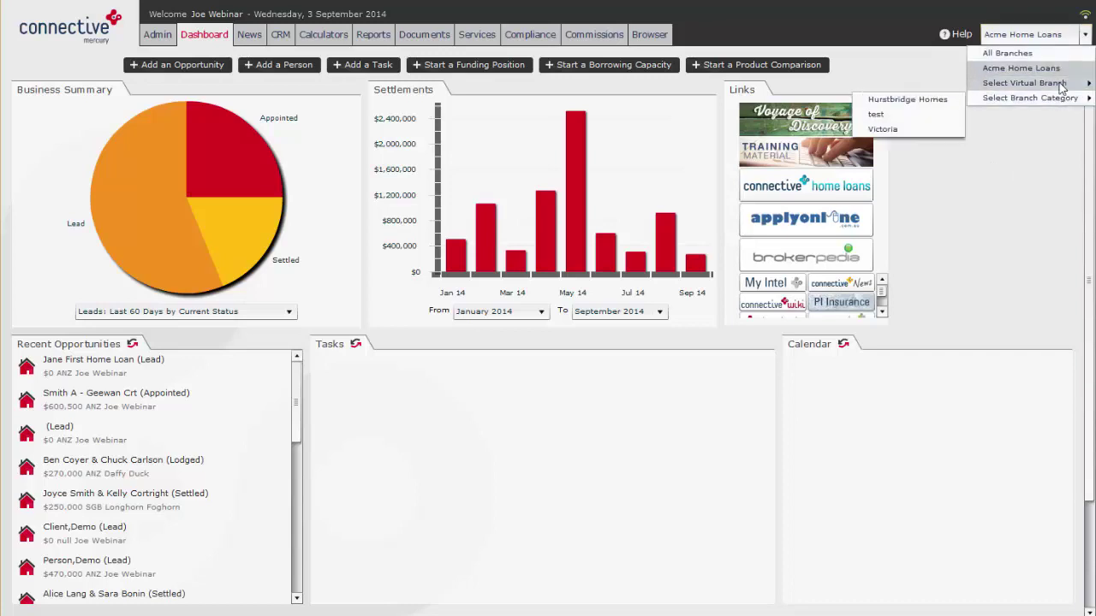
{"action": "mouse_move", "coordinate": [1060, 87]}
{"action": "left_click", "coordinate": [913, 83]}
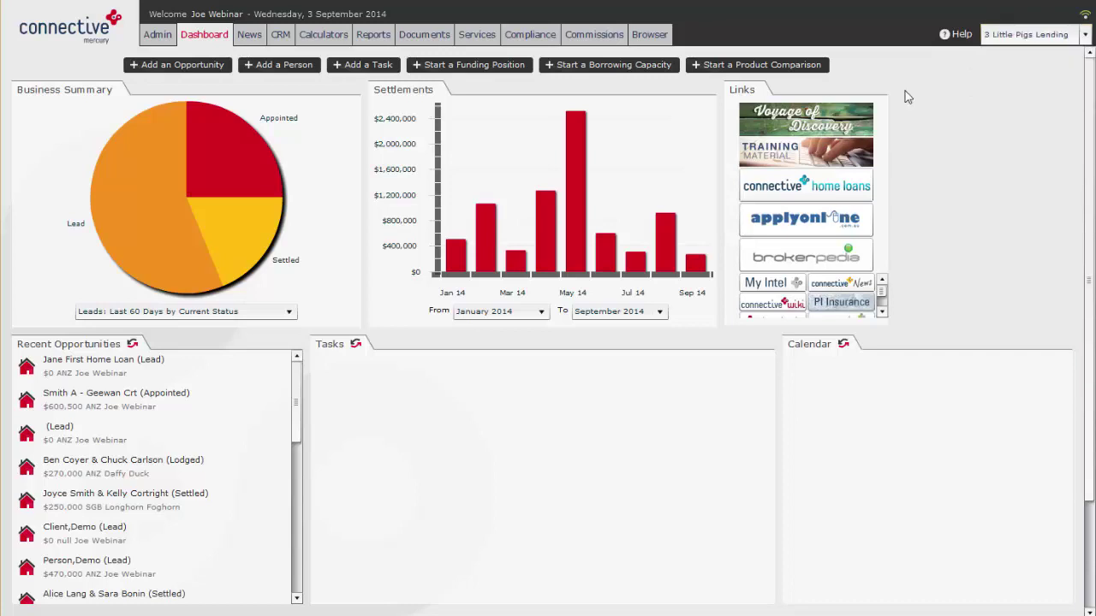
{"action": "left_click", "coordinate": [280, 36]}
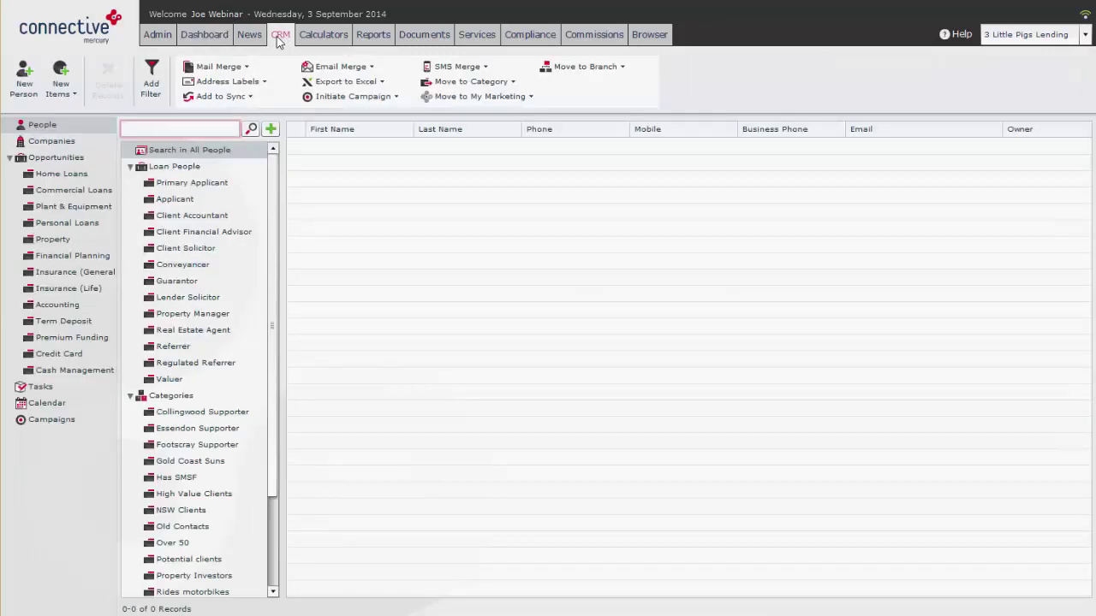
{"action": "left_click", "coordinate": [251, 129]}
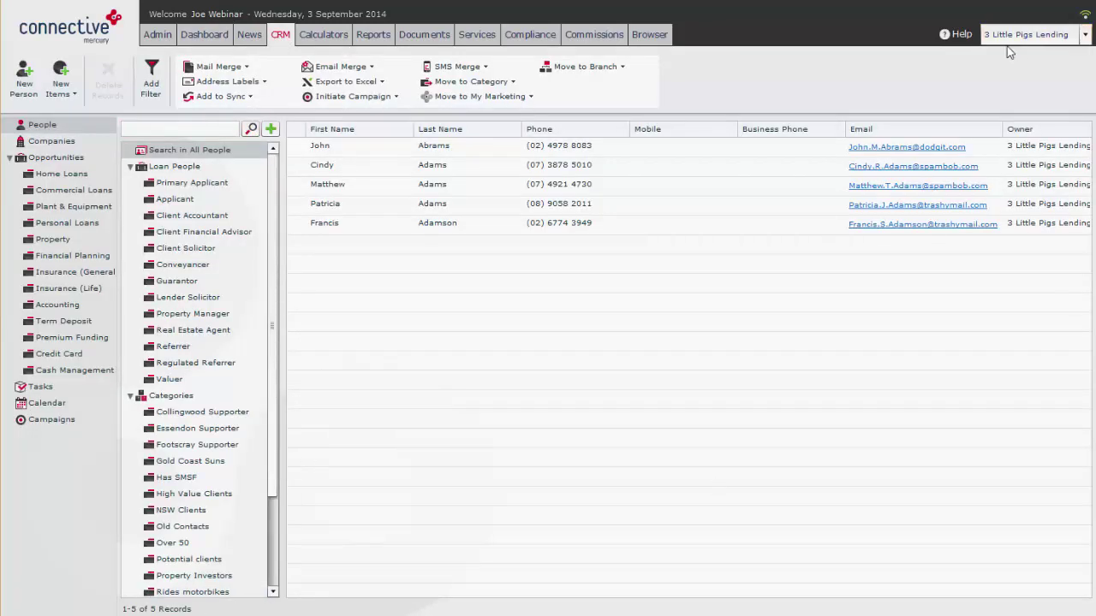
Switch the active branch to Acme Home Loans and list all of its people.
{"action": "left_click", "coordinate": [1084, 35]}
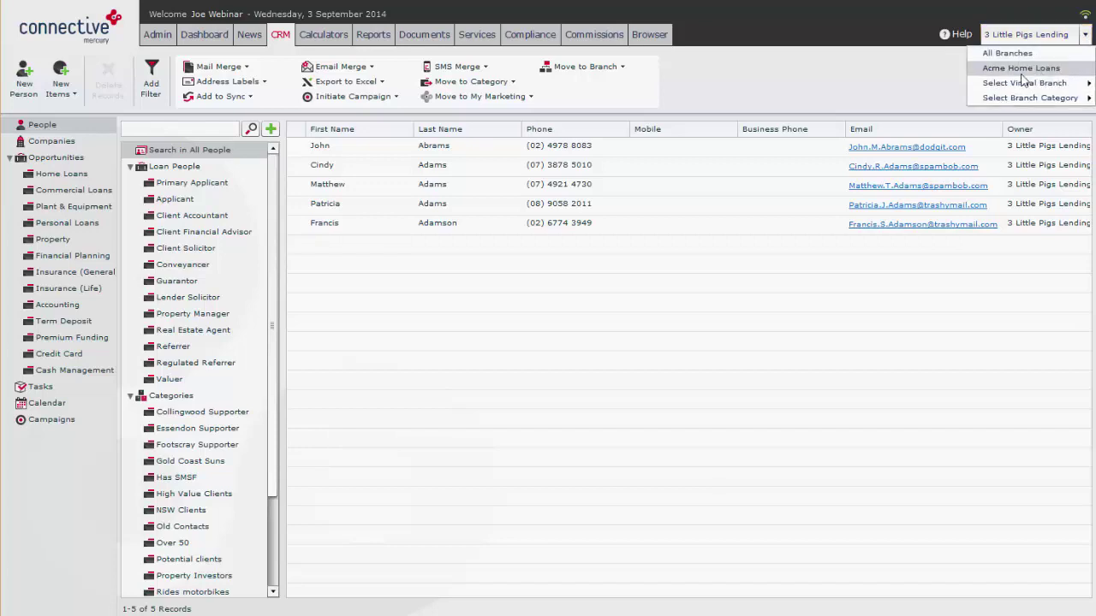
{"action": "left_click", "coordinate": [1048, 72]}
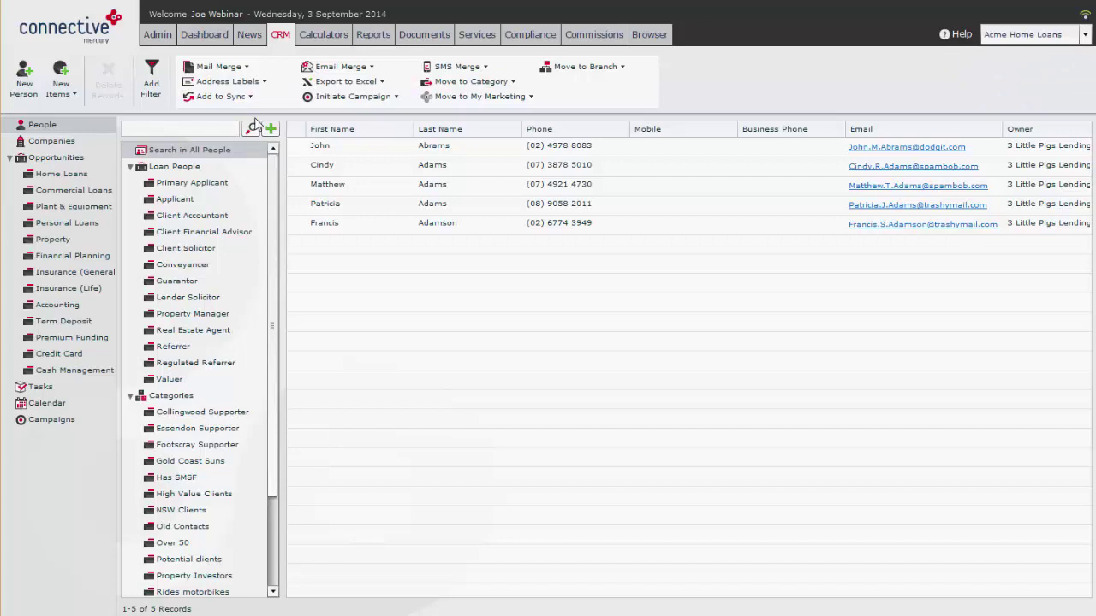
{"action": "left_click", "coordinate": [251, 127]}
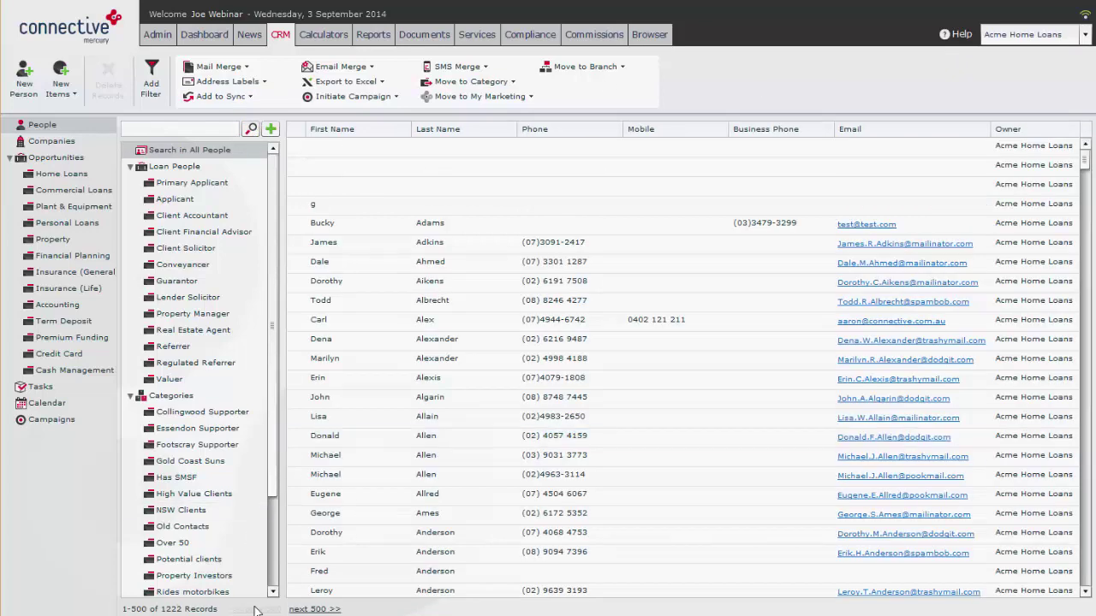
Switch the branch selection to All Branches and list the people across every branch.
{"action": "left_click", "coordinate": [1085, 41]}
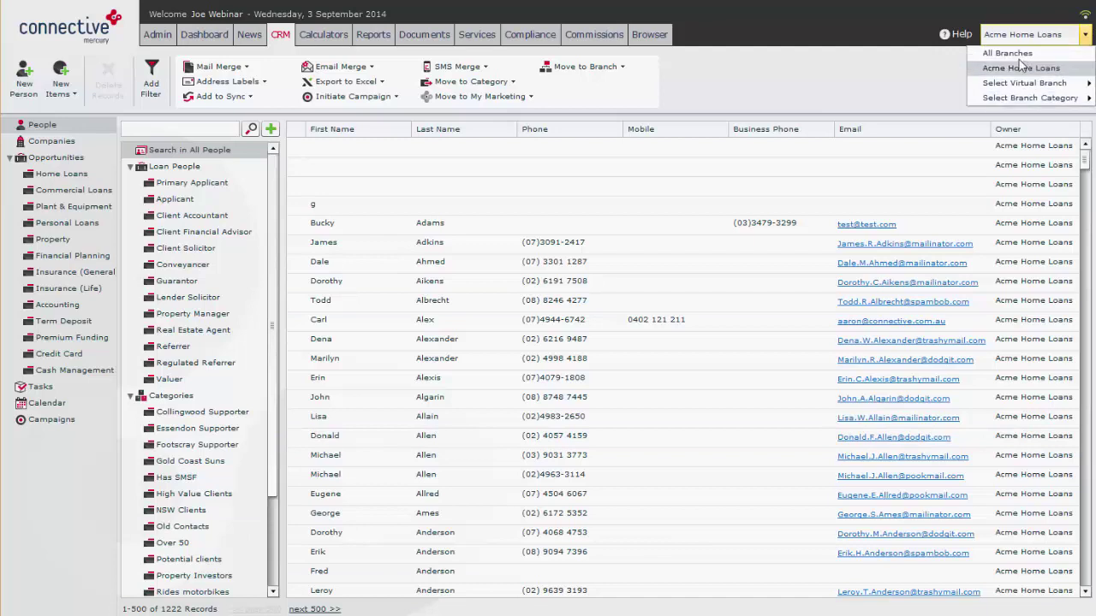
{"action": "left_click", "coordinate": [1019, 53]}
{"action": "left_click", "coordinate": [251, 128]}
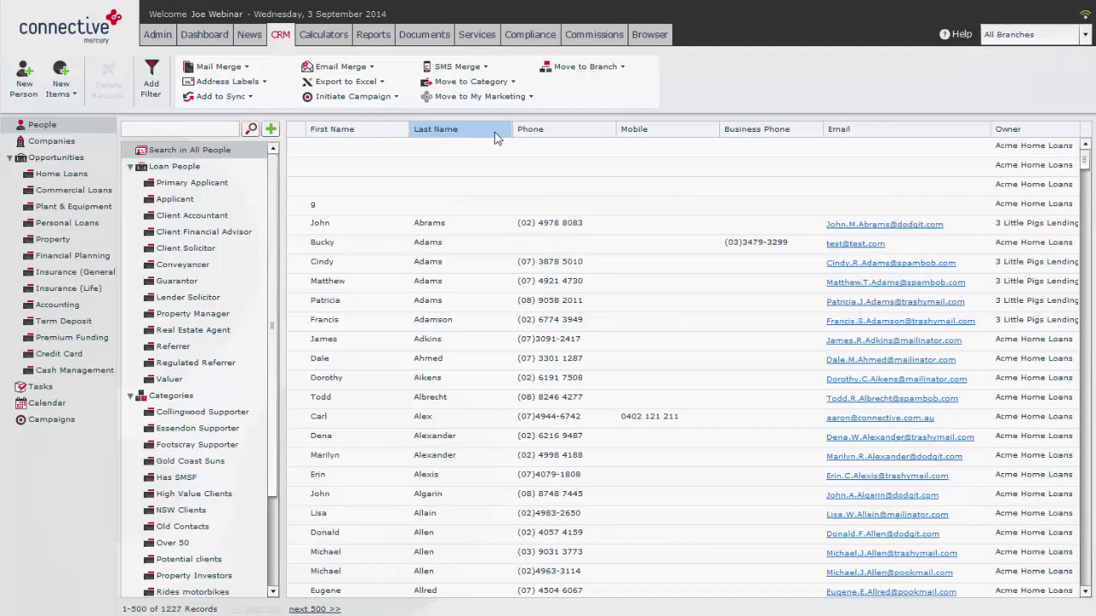
{"action": "left_click", "coordinate": [386, 184]}
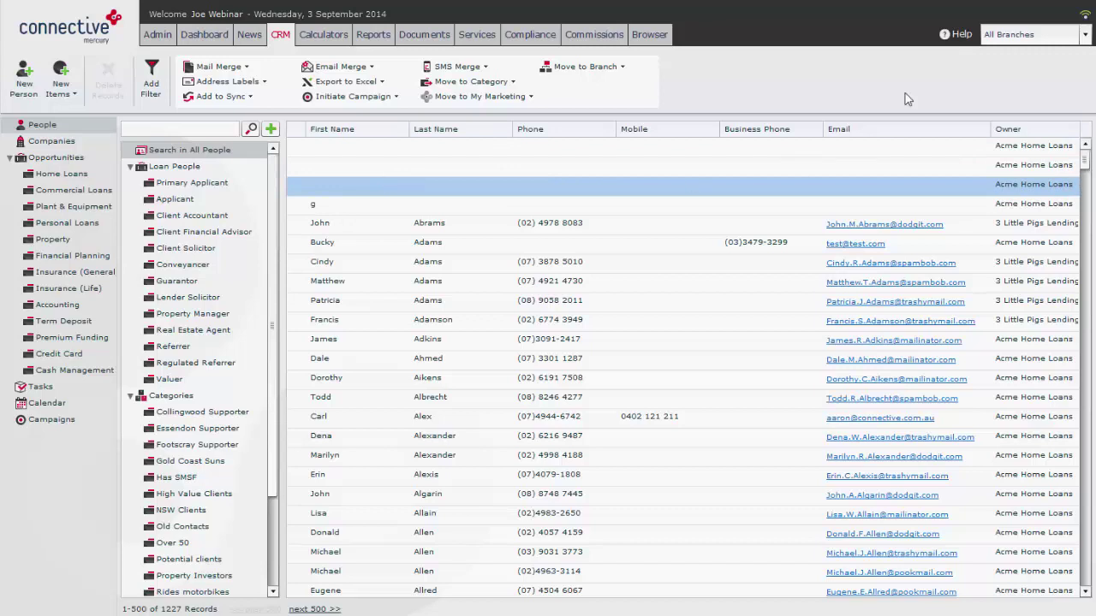
{"action": "left_click", "coordinate": [1083, 34]}
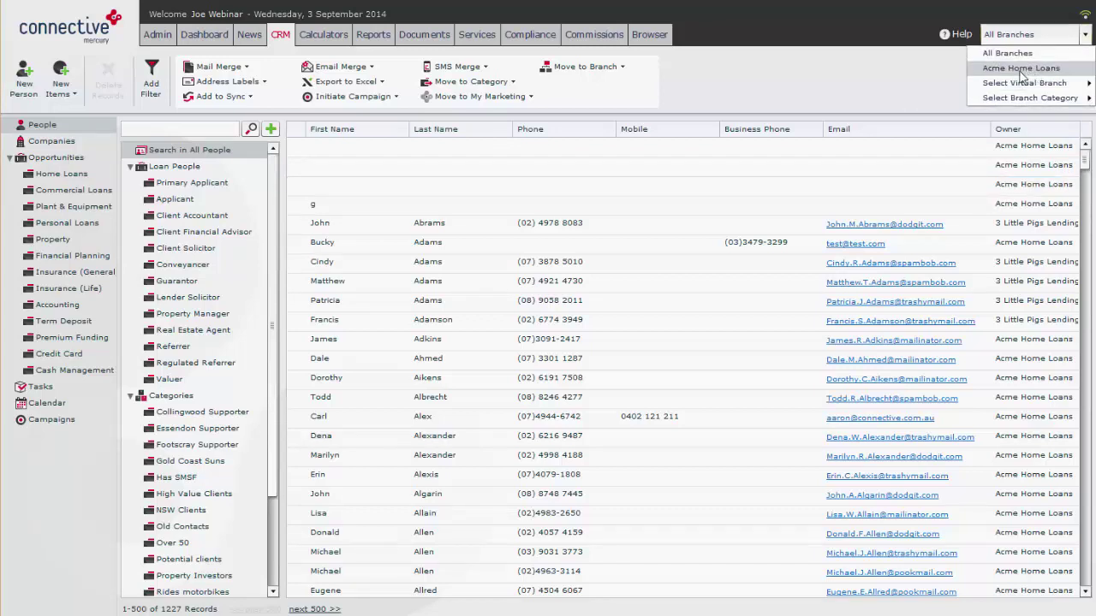
{"action": "left_click", "coordinate": [600, 591]}
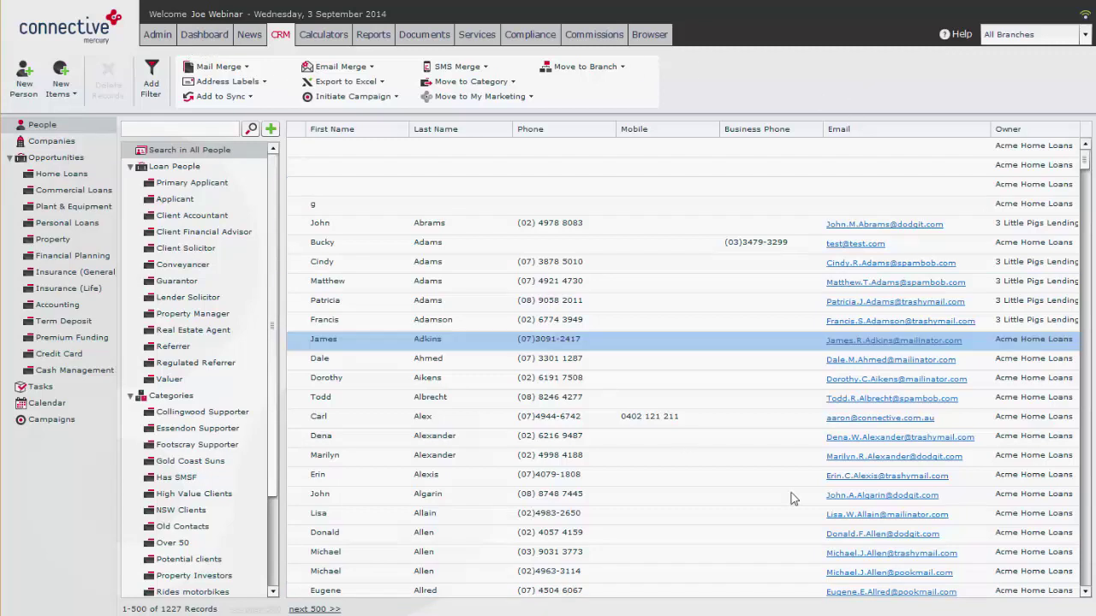
View the settlement report for the 3 Little Pigs Lending virtual branch, refreshing it for that branch.
{"action": "left_click", "coordinate": [373, 42]}
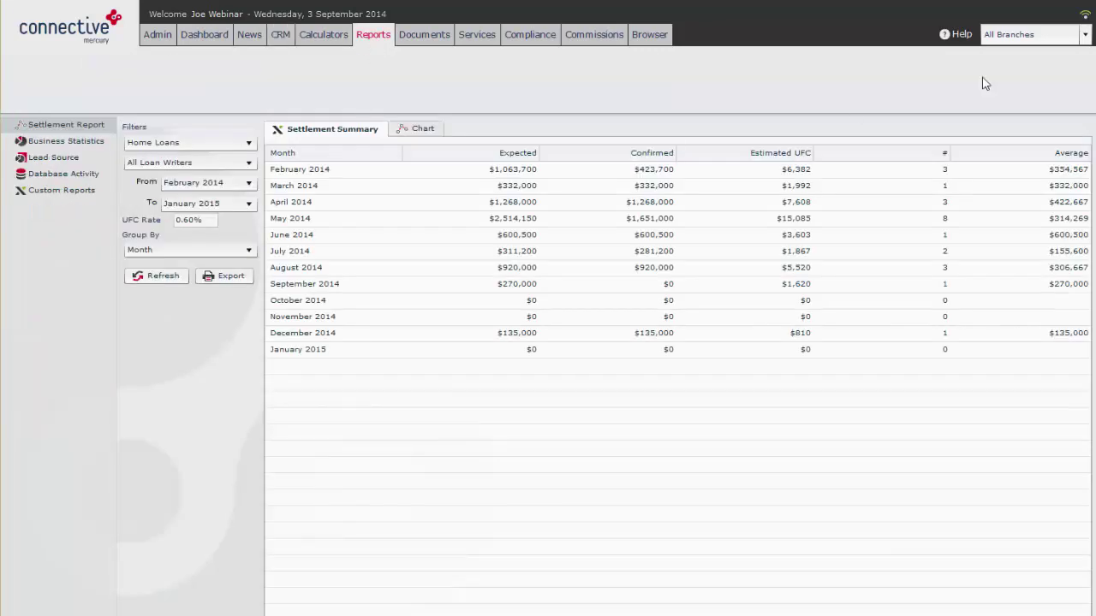
{"action": "left_click", "coordinate": [1084, 40]}
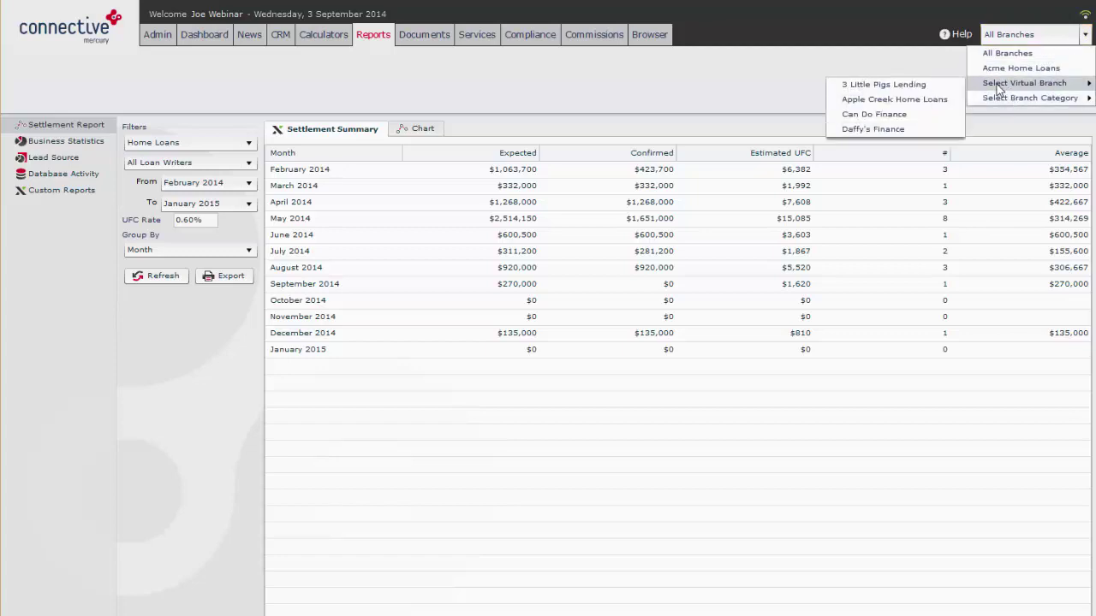
{"action": "left_click", "coordinate": [865, 81]}
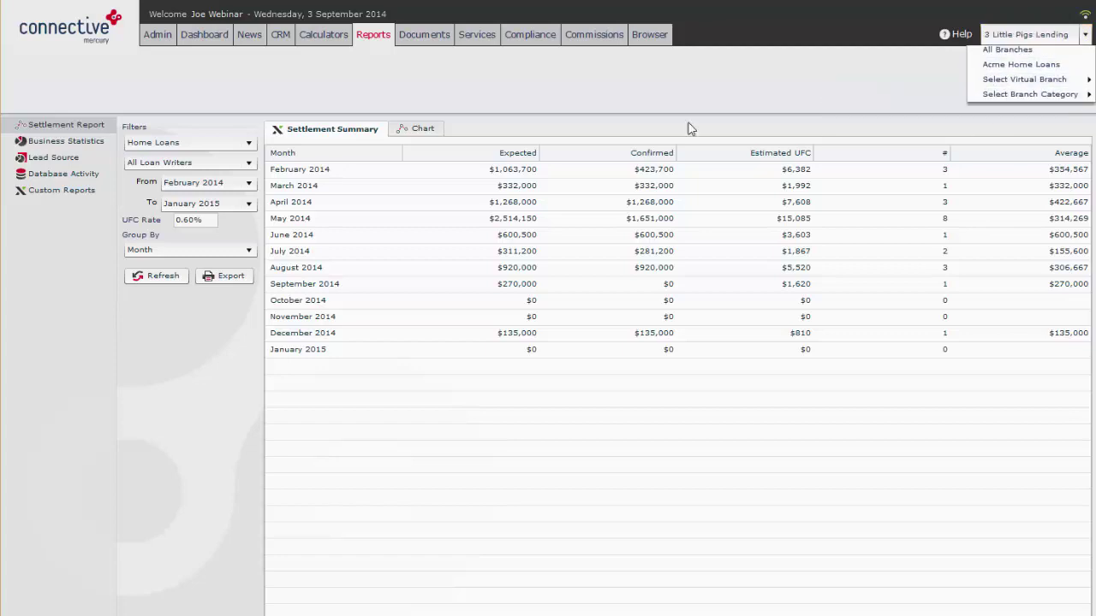
{"action": "left_click", "coordinate": [155, 279]}
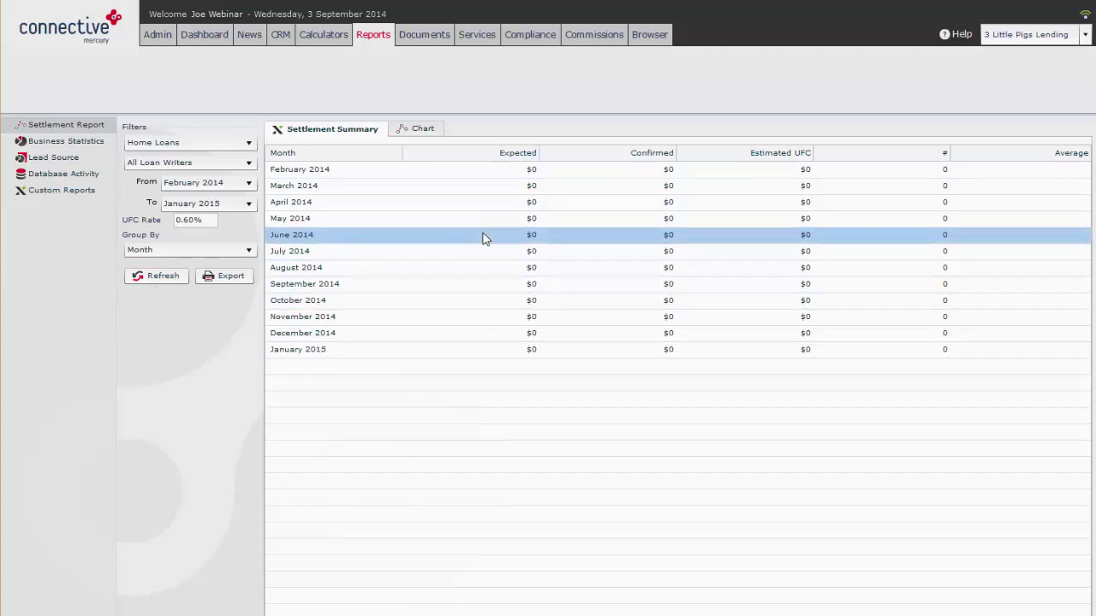
Switch the settlement report to the Acme Home Loans branch and refresh its figures.
{"action": "left_click", "coordinate": [1082, 34]}
{"action": "left_click", "coordinate": [999, 68]}
{"action": "left_click", "coordinate": [141, 278]}
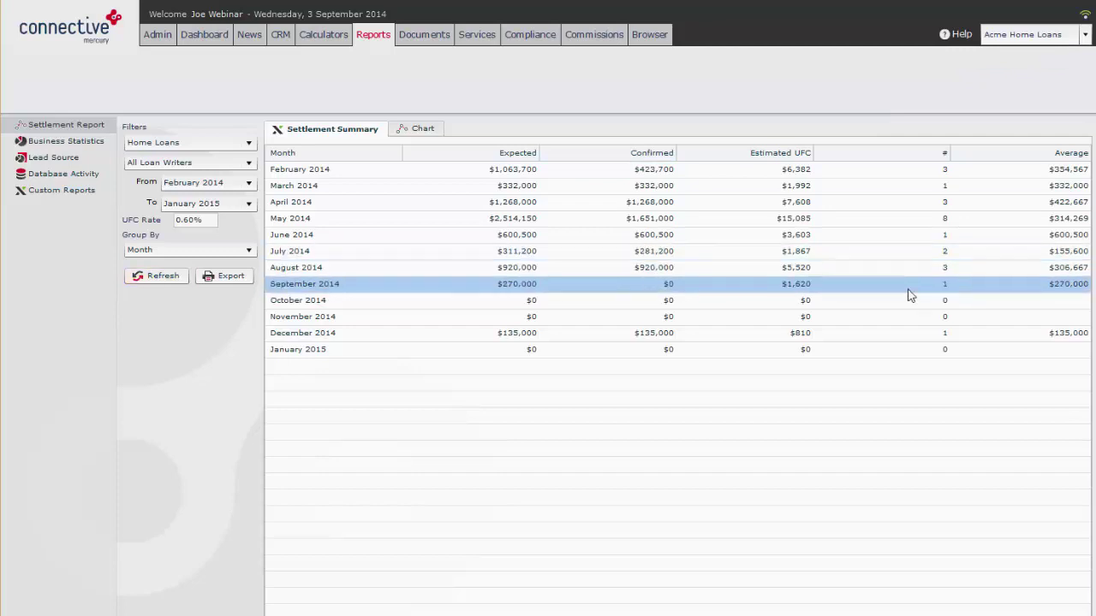
In the partner's virtual branch management, assign the first available user to 3 Little Pigs Lending and close the dialog.
{"action": "left_click", "coordinate": [207, 36]}
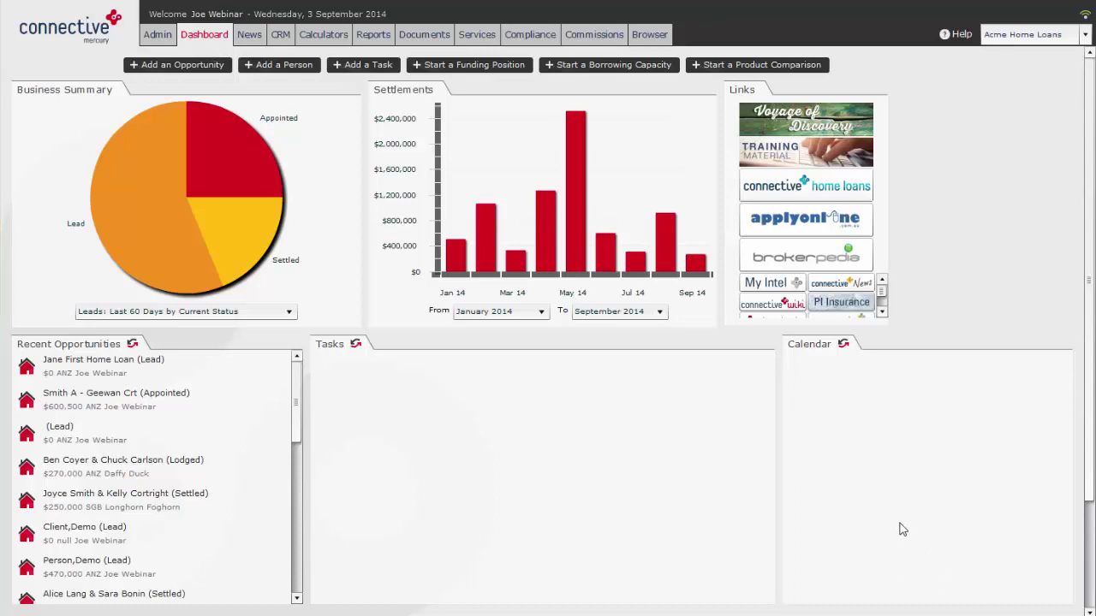
{"action": "left_click", "coordinate": [155, 37]}
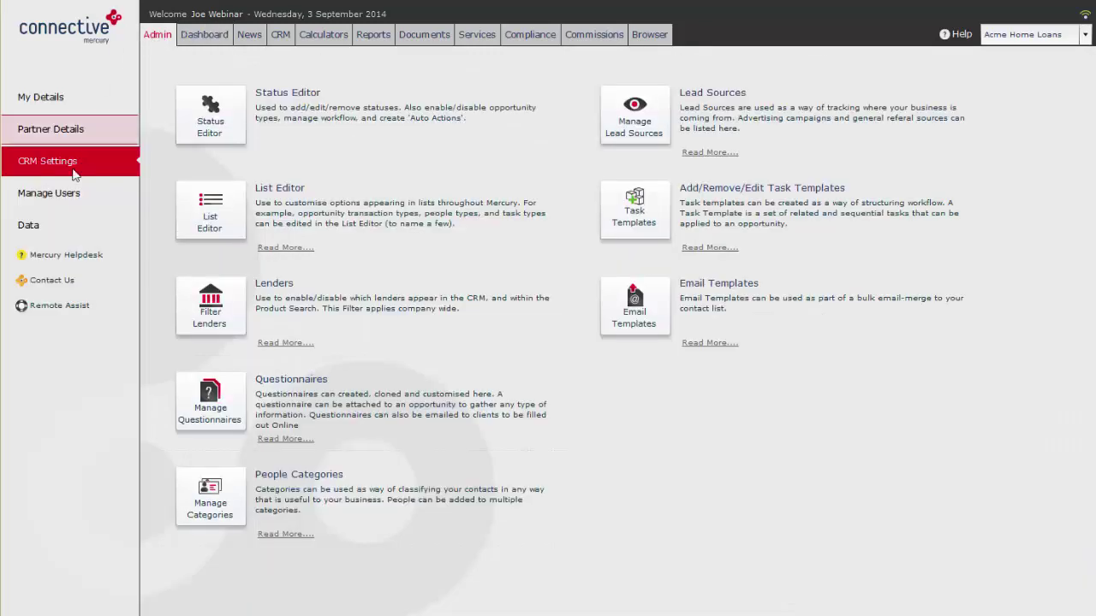
{"action": "left_click", "coordinate": [64, 128]}
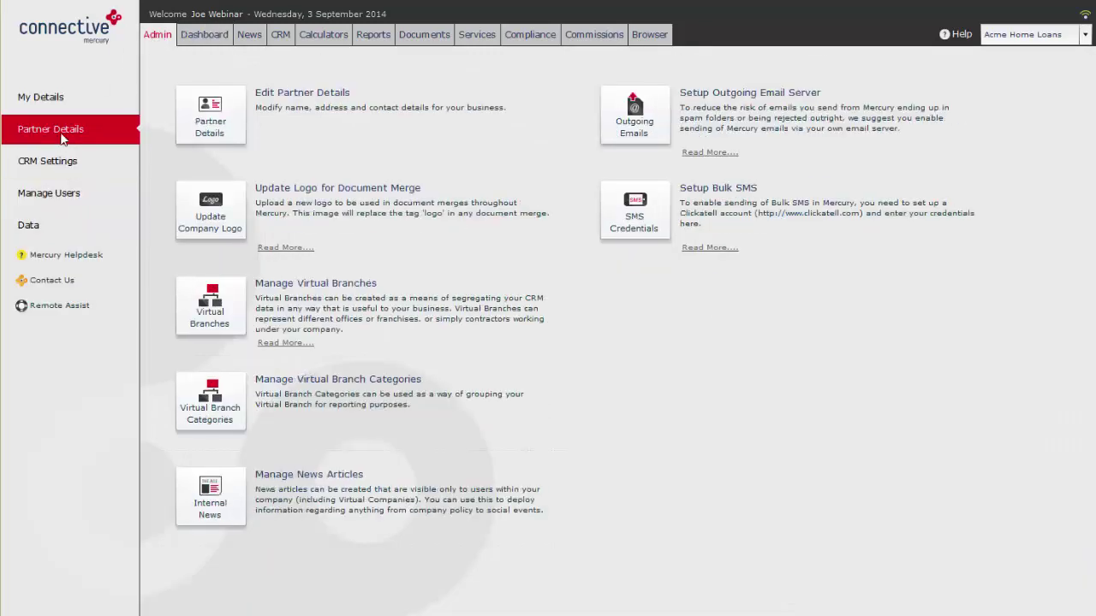
{"action": "left_click", "coordinate": [227, 318]}
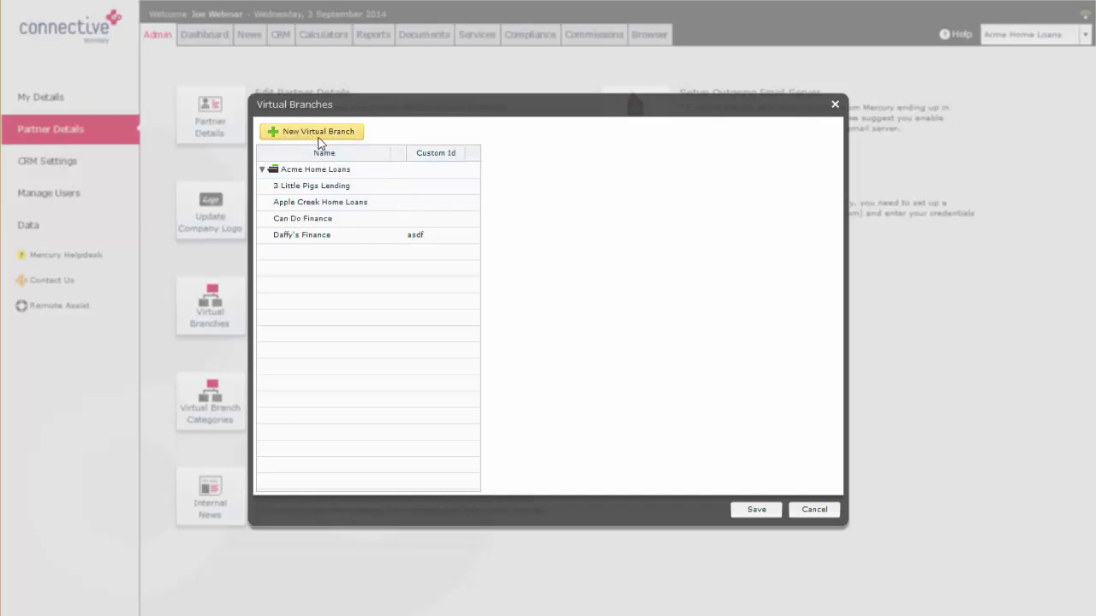
{"action": "left_click", "coordinate": [324, 185]}
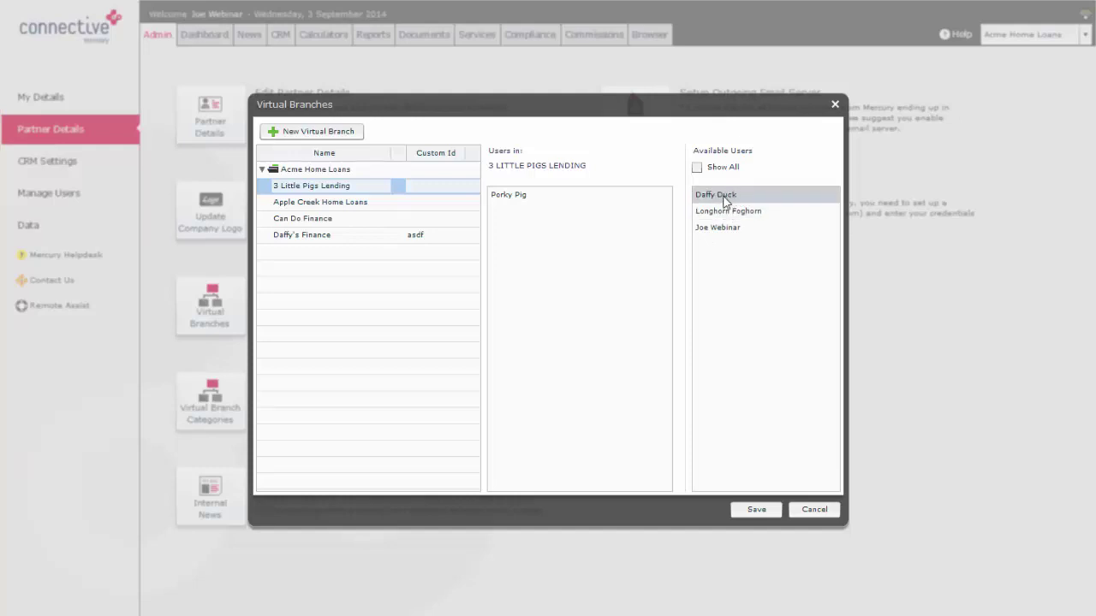
{"action": "left_click_drag", "start_coordinate": [716, 203], "coordinate": [596, 240]}
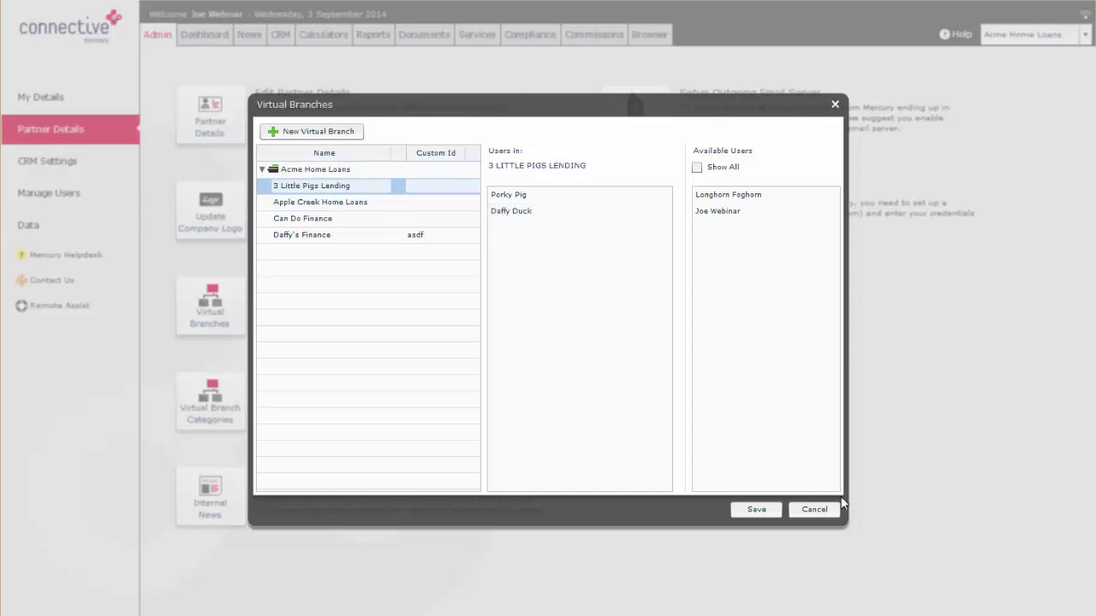
{"action": "left_click", "coordinate": [834, 103]}
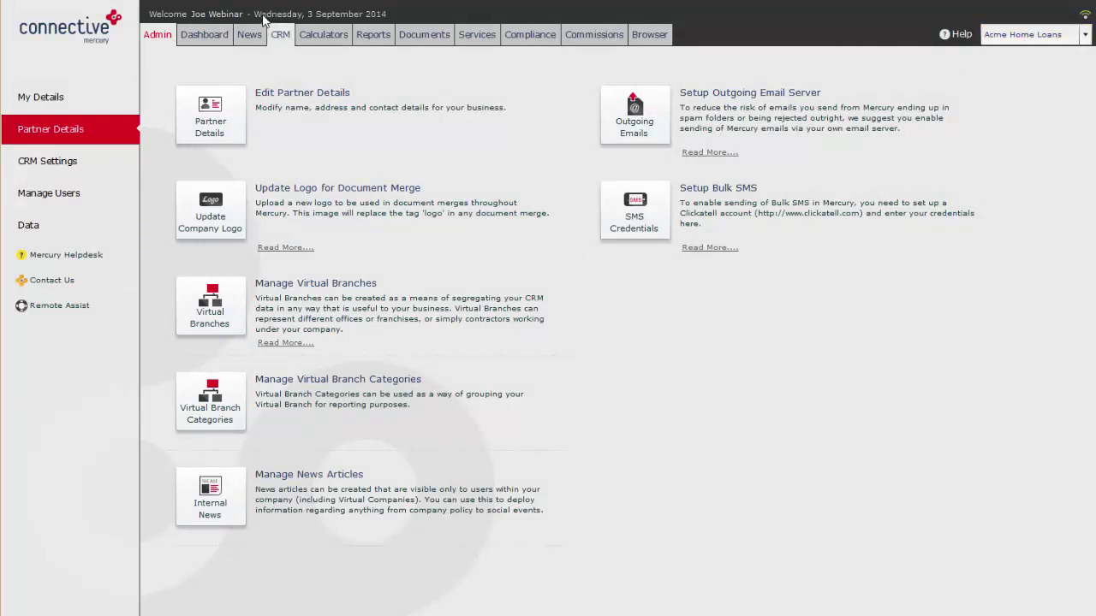
Switch the CRM to the 3 Little Pigs Lending virtual branch and view its people and home loan opportunities.
{"action": "left_click", "coordinate": [283, 36]}
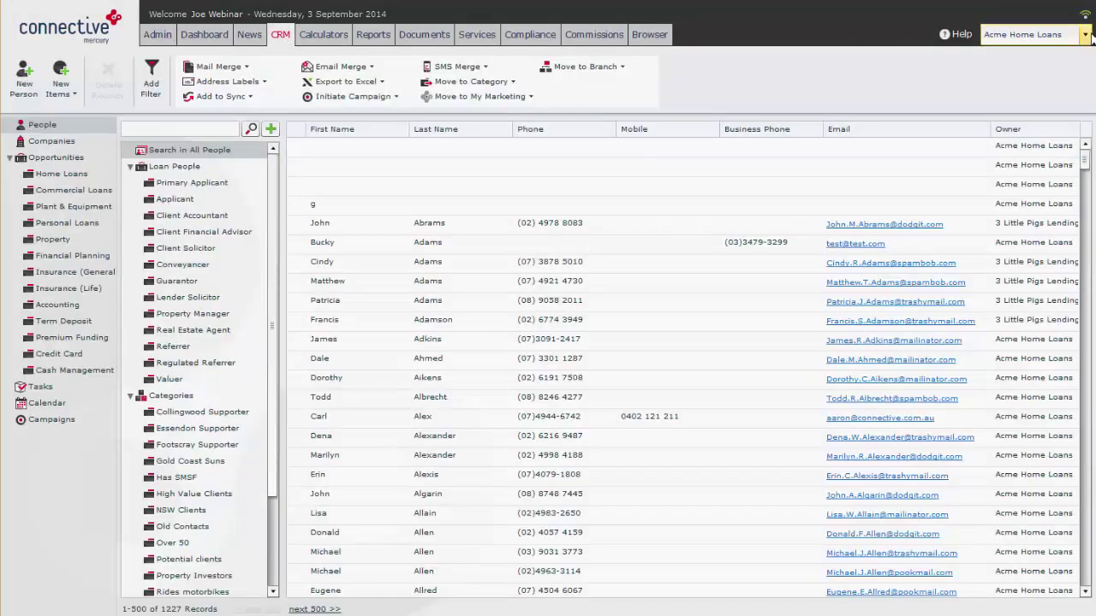
{"action": "left_click", "coordinate": [1085, 35]}
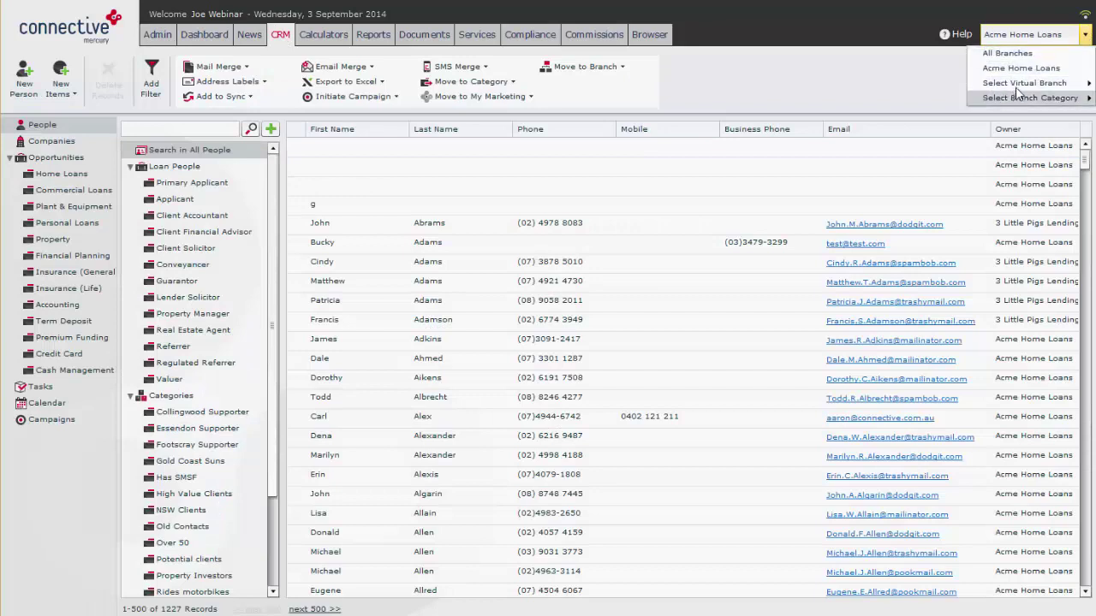
{"action": "mouse_move", "coordinate": [1018, 83]}
{"action": "left_click", "coordinate": [910, 85]}
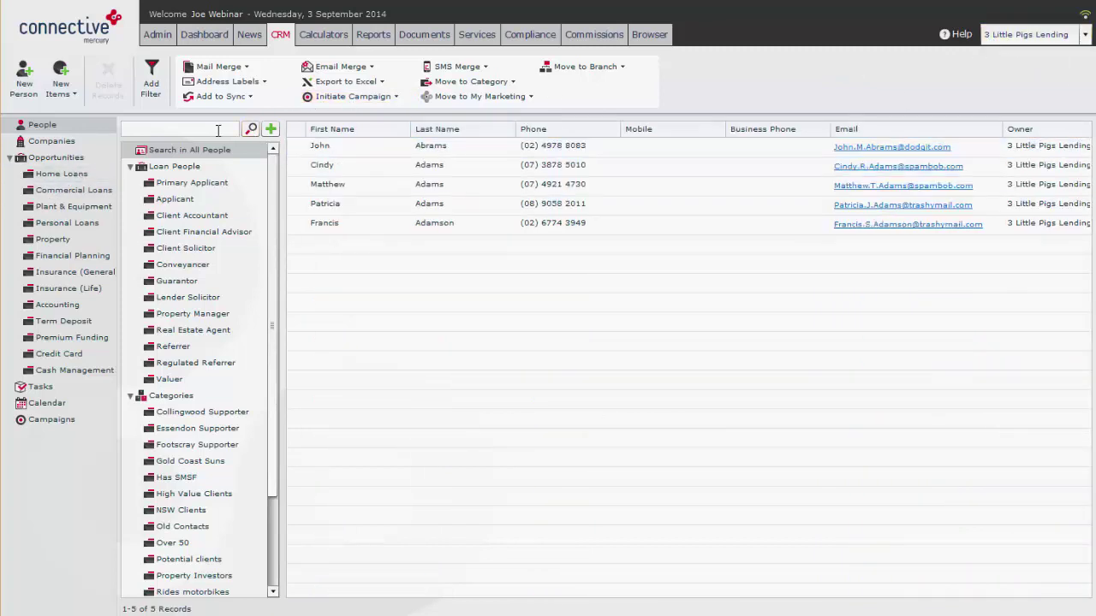
{"action": "left_click", "coordinate": [54, 174]}
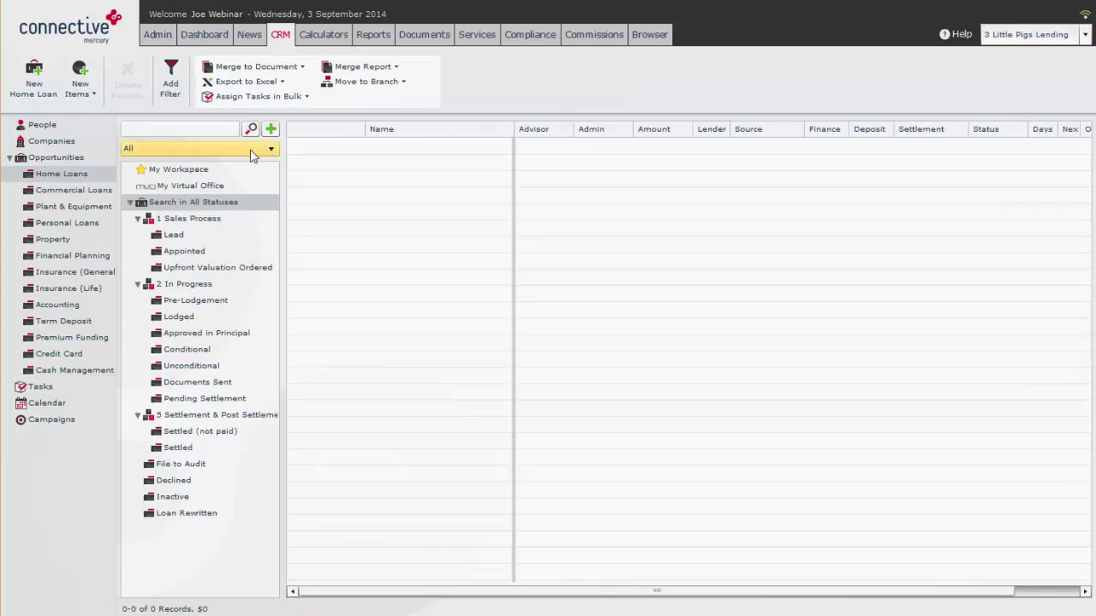
{"action": "left_click", "coordinate": [85, 124]}
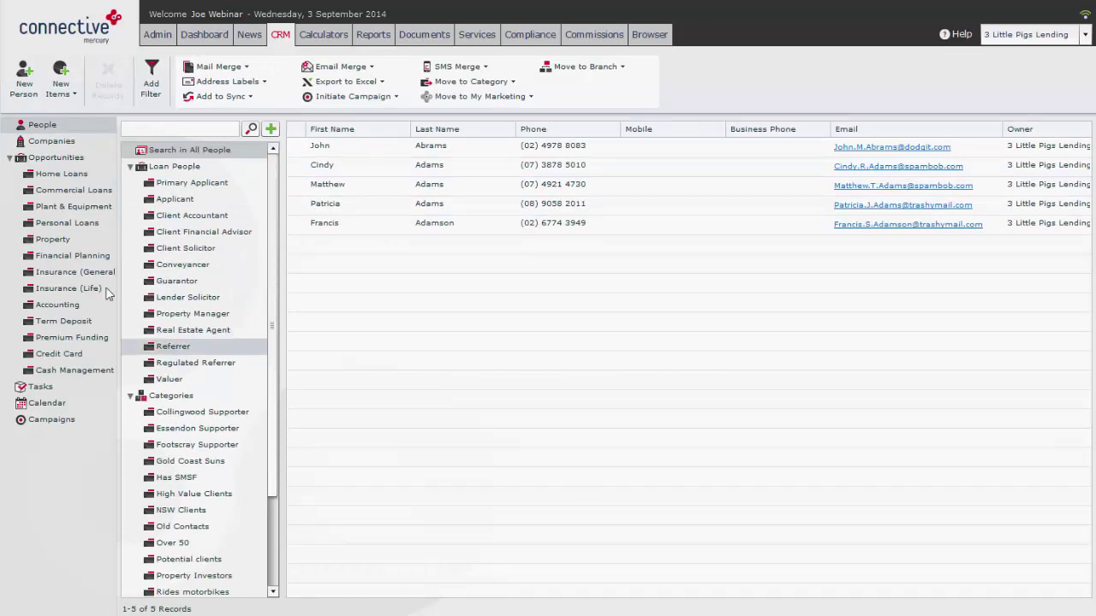
Remove the first listed user from the 3 Little Pigs Lending virtual branch and save the branch assignments.
{"action": "left_click", "coordinate": [158, 34]}
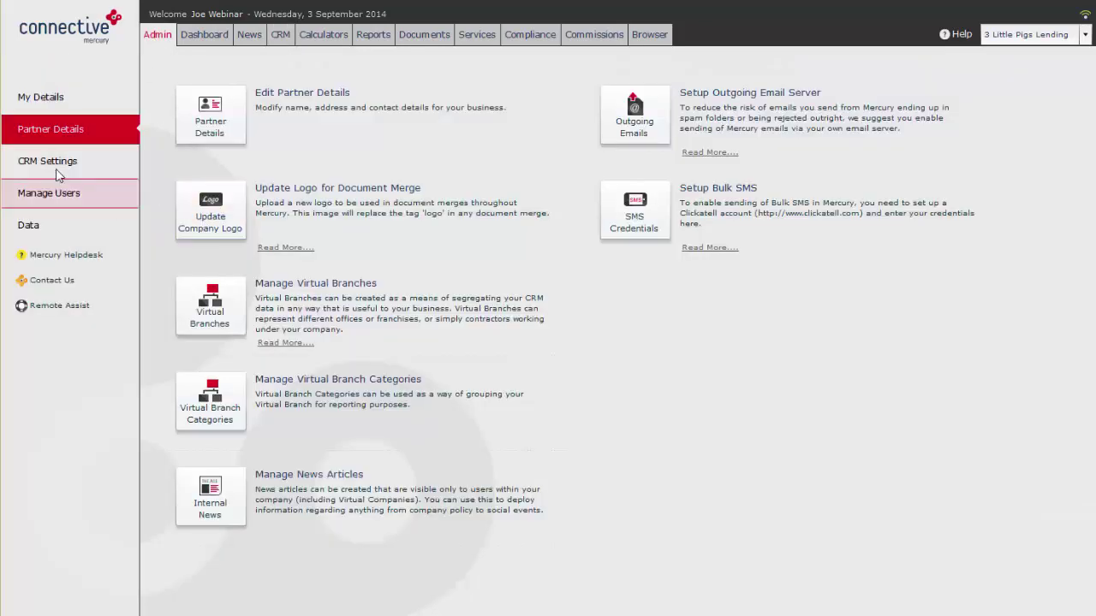
{"action": "left_click", "coordinate": [210, 306]}
{"action": "left_click", "coordinate": [299, 185]}
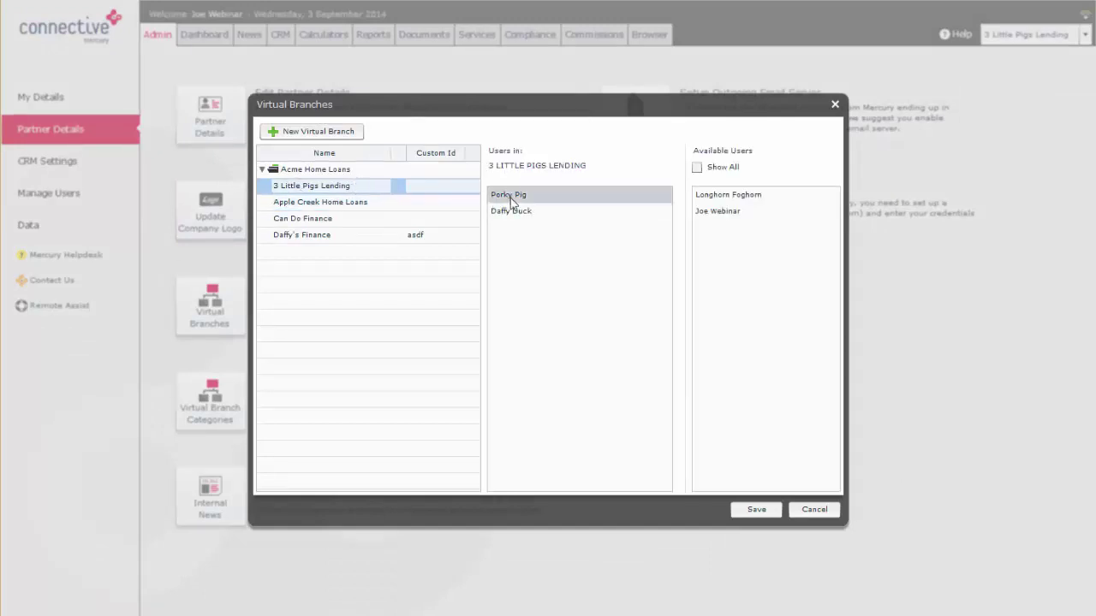
{"action": "left_click_drag", "start_coordinate": [512, 197], "coordinate": [751, 269]}
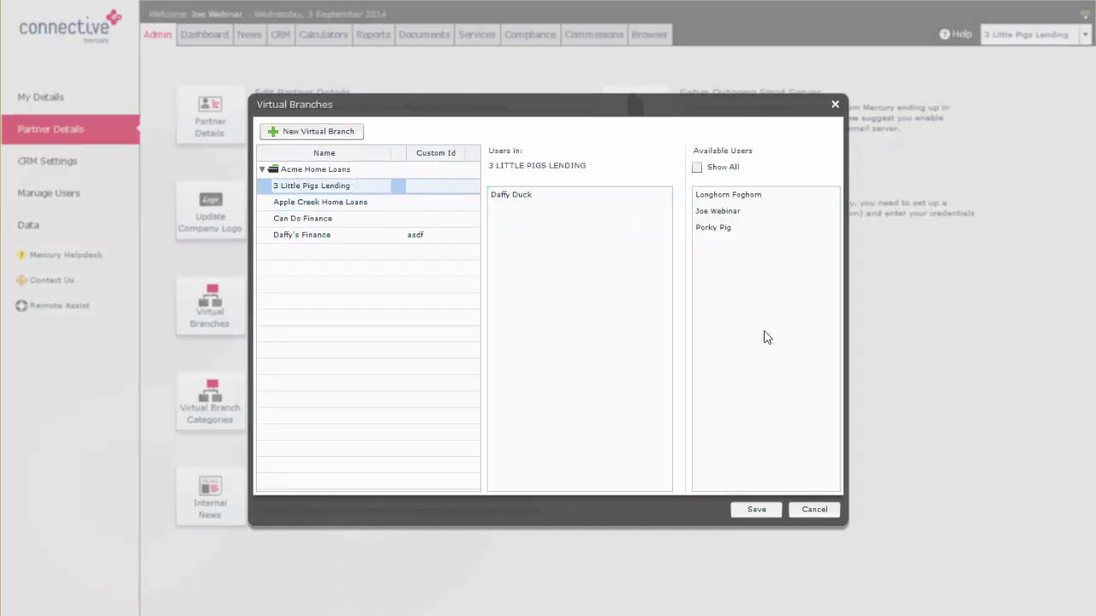
{"action": "left_click", "coordinate": [751, 514]}
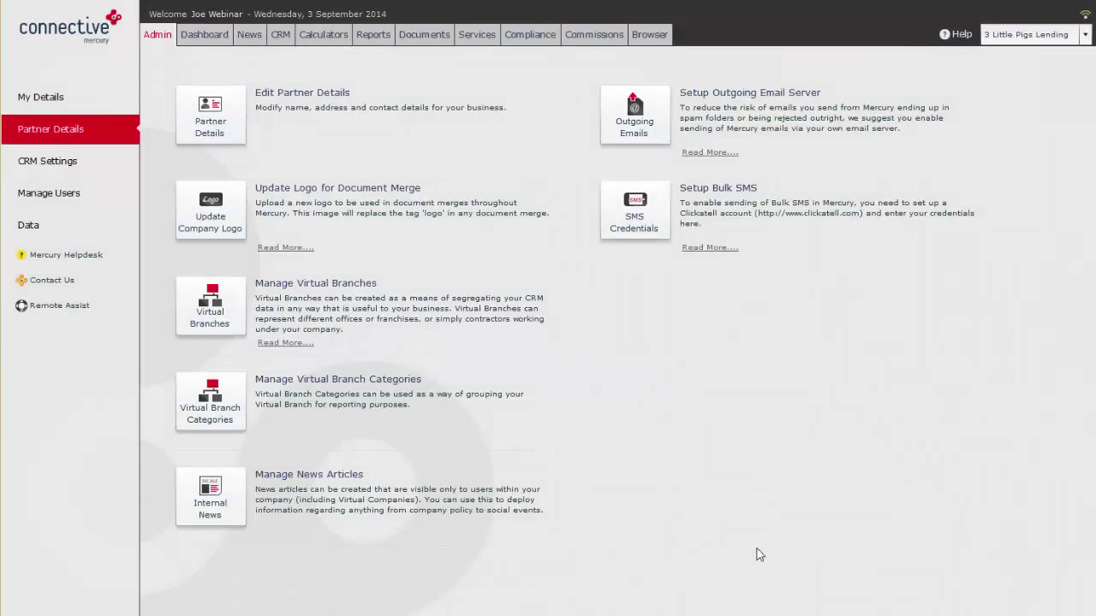
Open the CRM people list for 3 Little Pigs Lending and review its contacts and the available branch options.
{"action": "left_click", "coordinate": [286, 36]}
{"action": "left_click", "coordinate": [438, 148]}
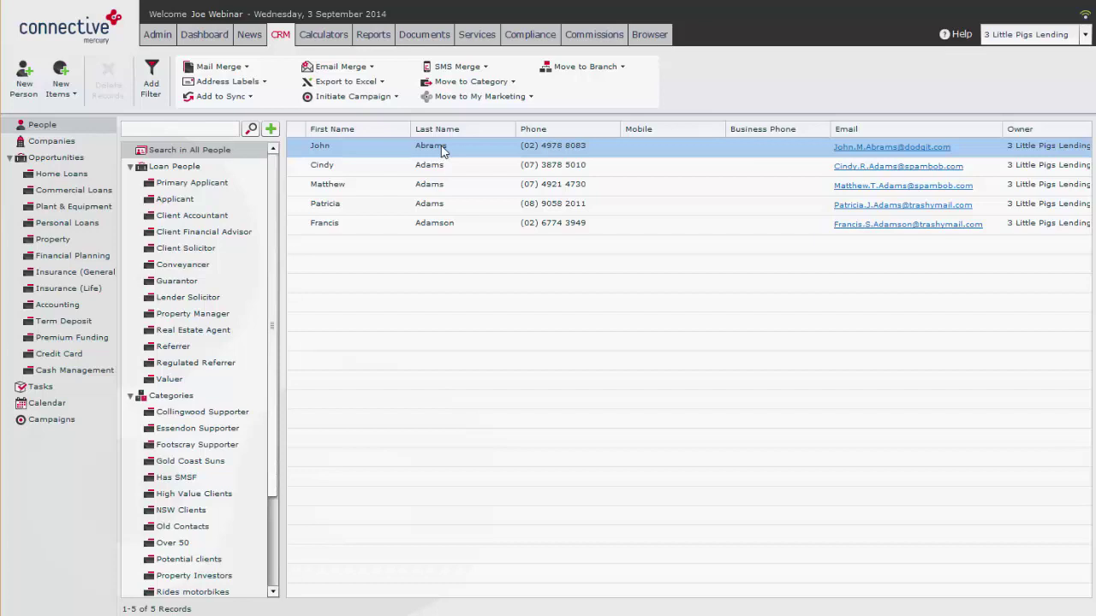
{"action": "left_click", "coordinate": [1085, 36]}
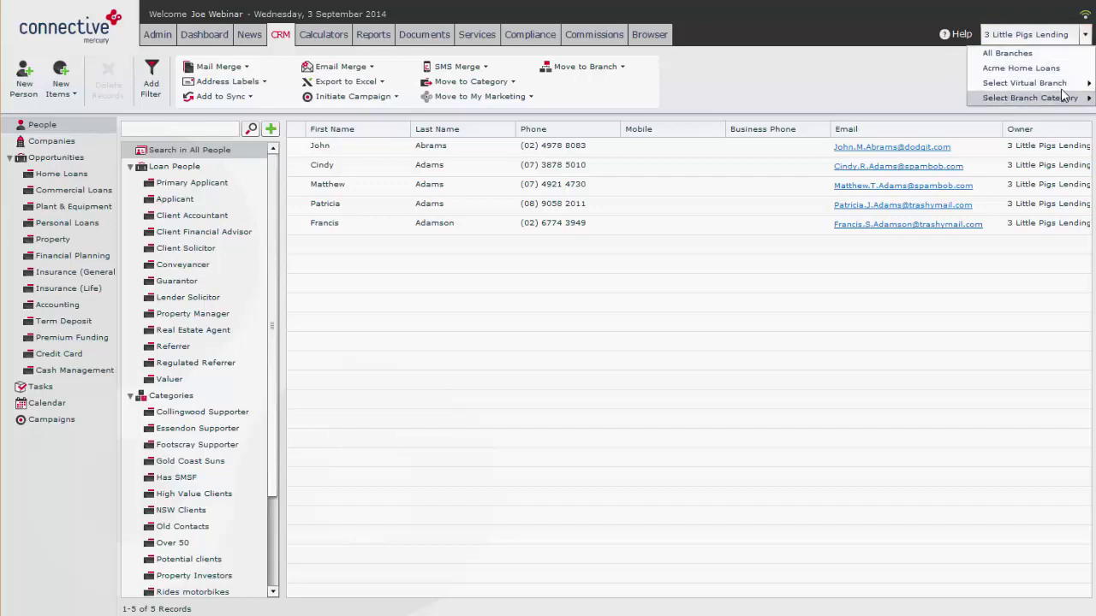
{"action": "left_click", "coordinate": [767, 80]}
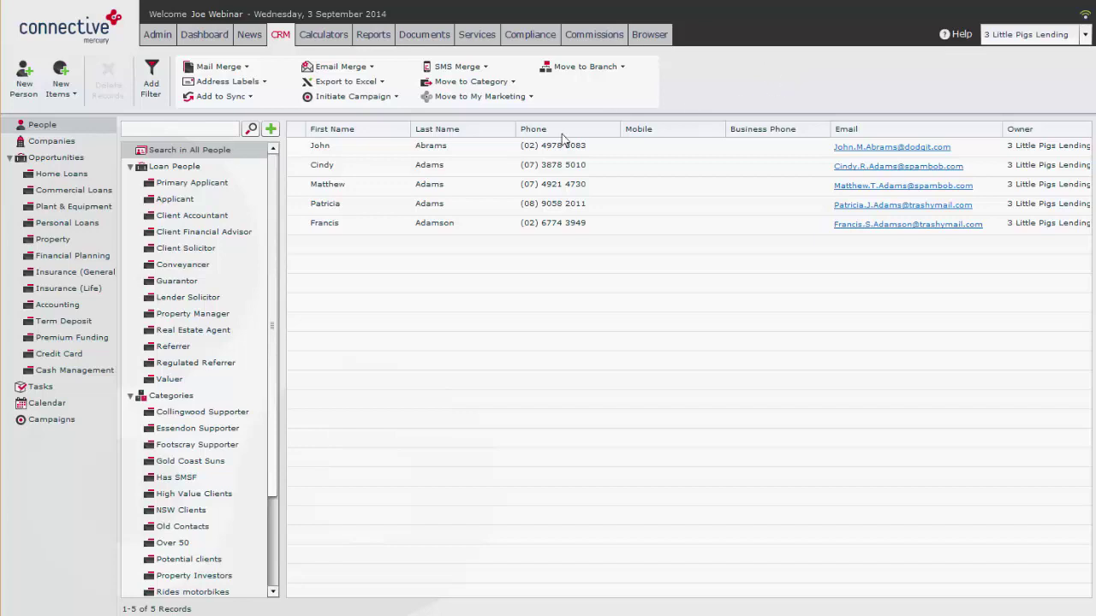
{"action": "left_click", "coordinate": [477, 180]}
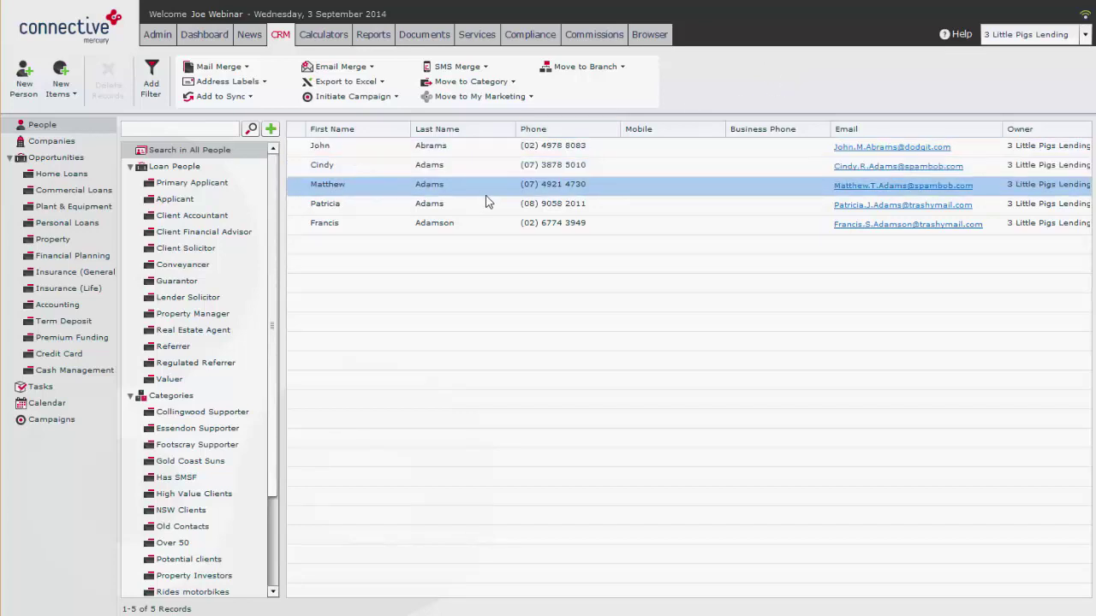
Show the home loan opportunities and switch the CRM to the Acme Home Loans branch.
{"action": "left_click", "coordinate": [51, 174]}
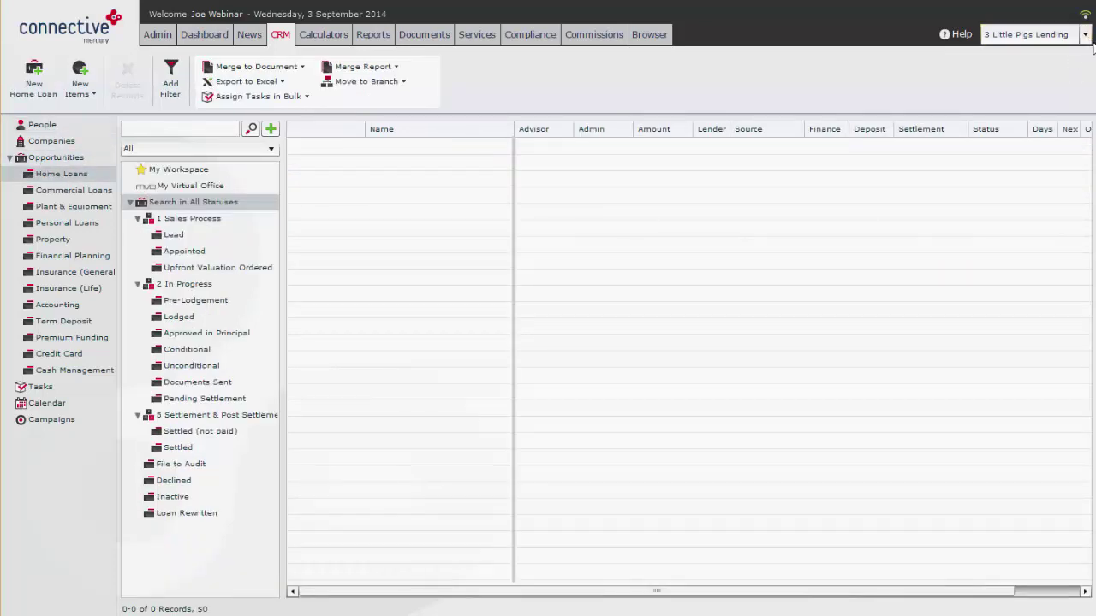
{"action": "left_click", "coordinate": [1085, 35]}
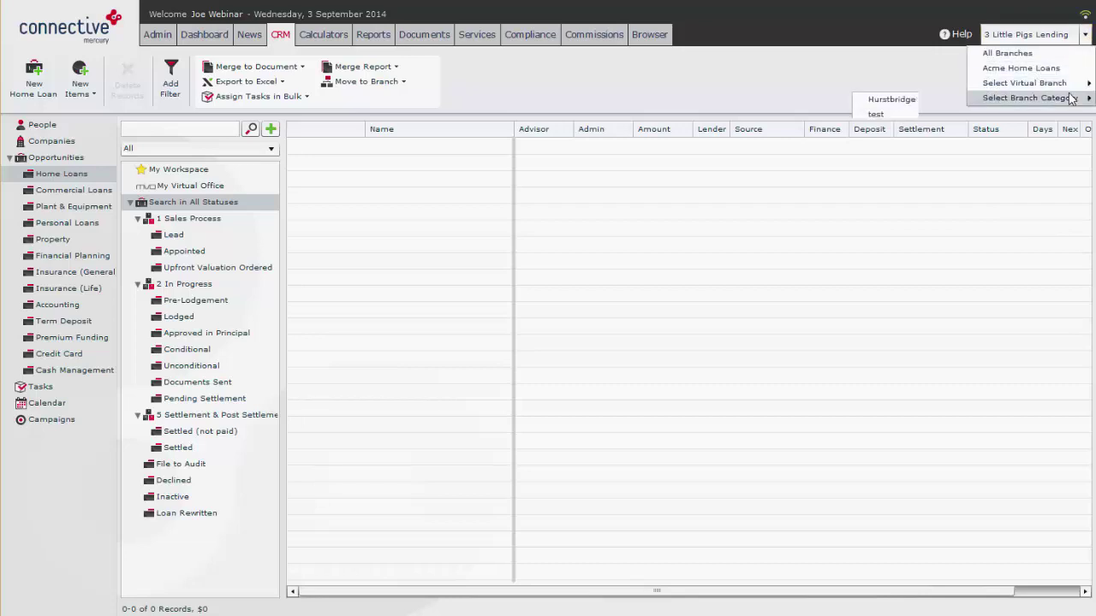
{"action": "left_click", "coordinate": [1023, 68]}
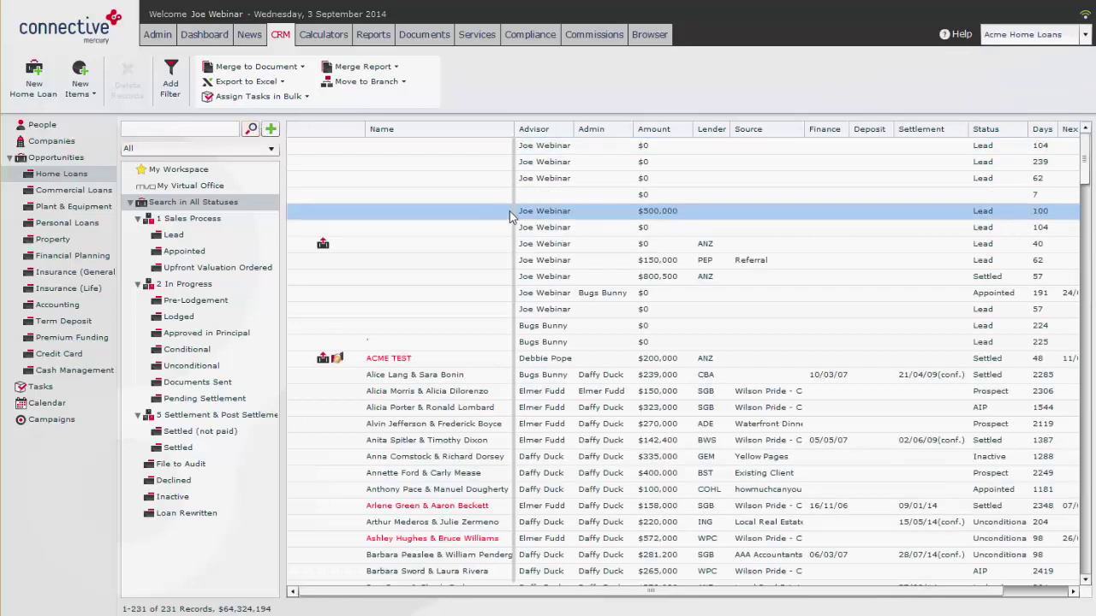
Move the settled $239,000 CBA home loan to the 3 Little Pigs Lending virtual branch and acknowledge the transfer.
{"action": "left_click", "coordinate": [416, 378]}
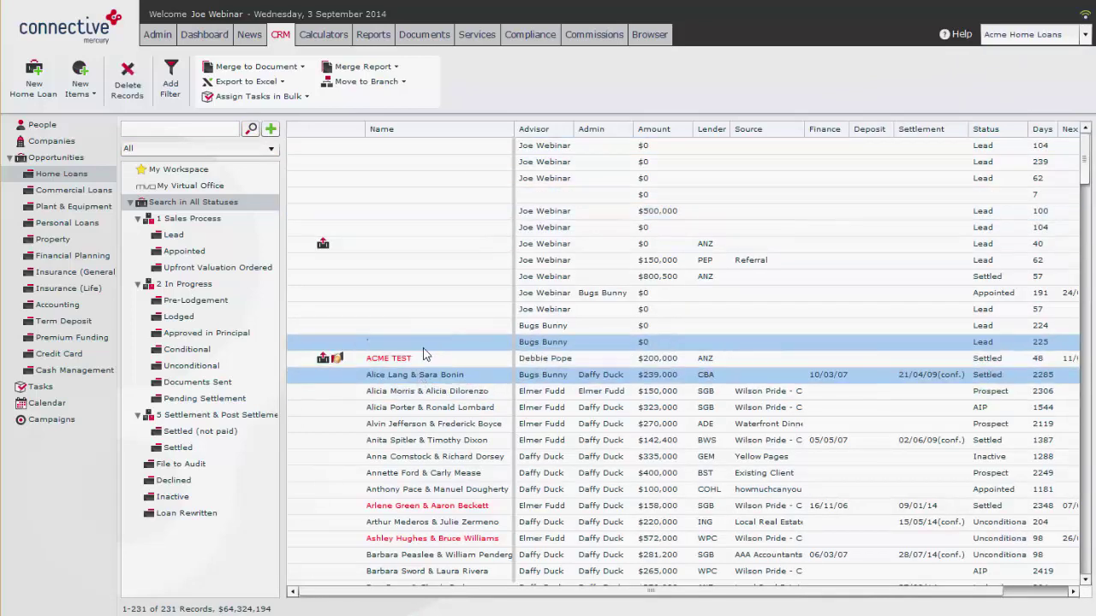
{"action": "left_click", "coordinate": [374, 90]}
{"action": "left_click", "coordinate": [362, 95]}
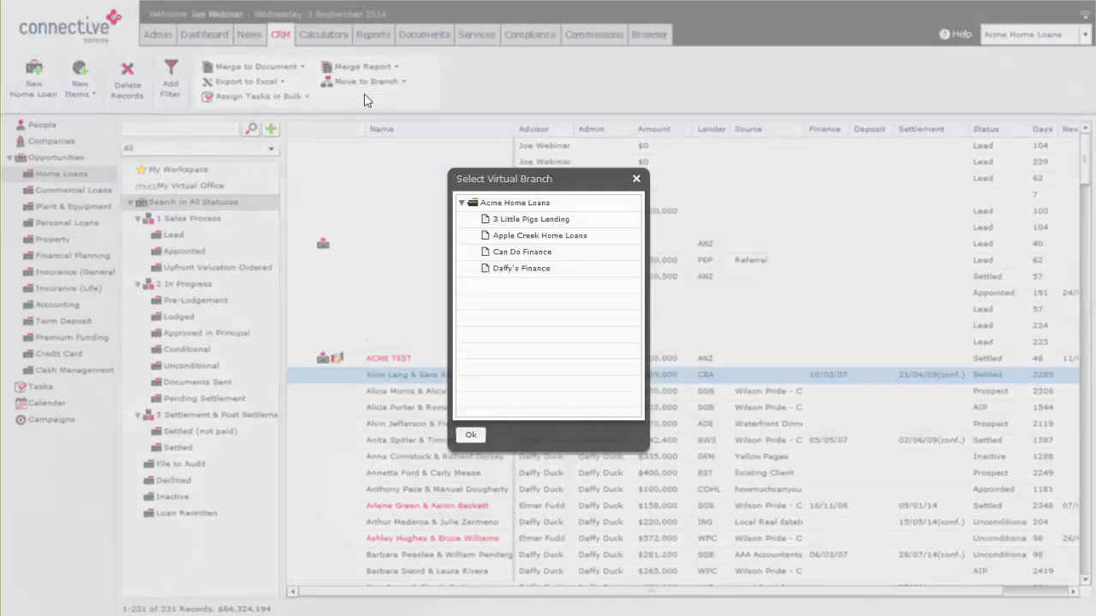
{"action": "left_click", "coordinate": [531, 219]}
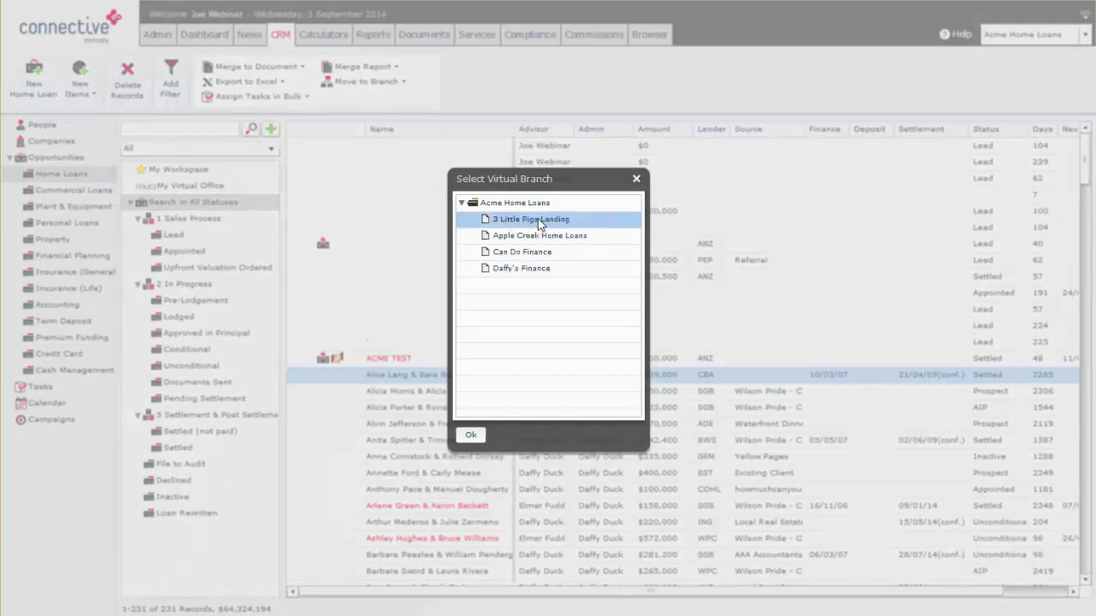
{"action": "left_click", "coordinate": [470, 435]}
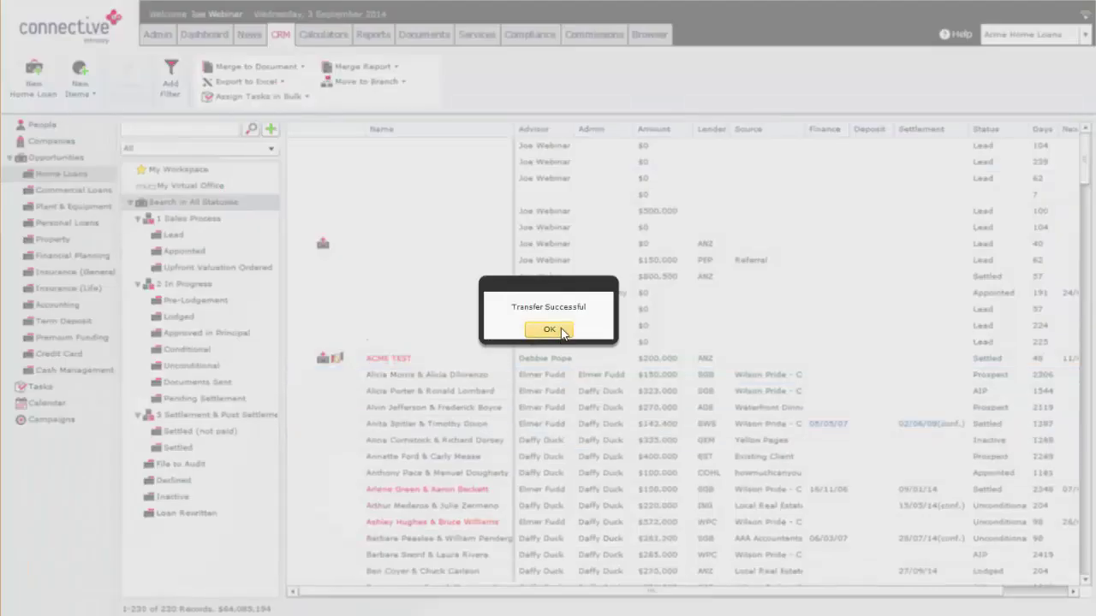
{"action": "left_click", "coordinate": [550, 332]}
Switch to the 3 Little Pigs Lending virtual branch, refresh its home loans and check the transferred opportunity.
{"action": "left_click", "coordinate": [1087, 37]}
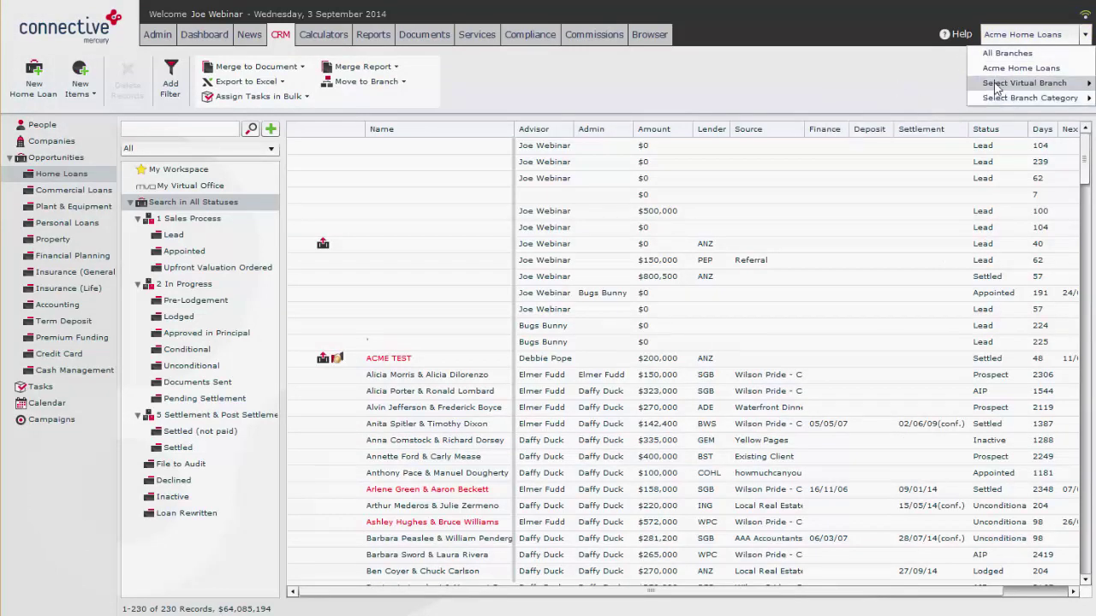
{"action": "mouse_move", "coordinate": [1024, 83]}
{"action": "left_click", "coordinate": [865, 83]}
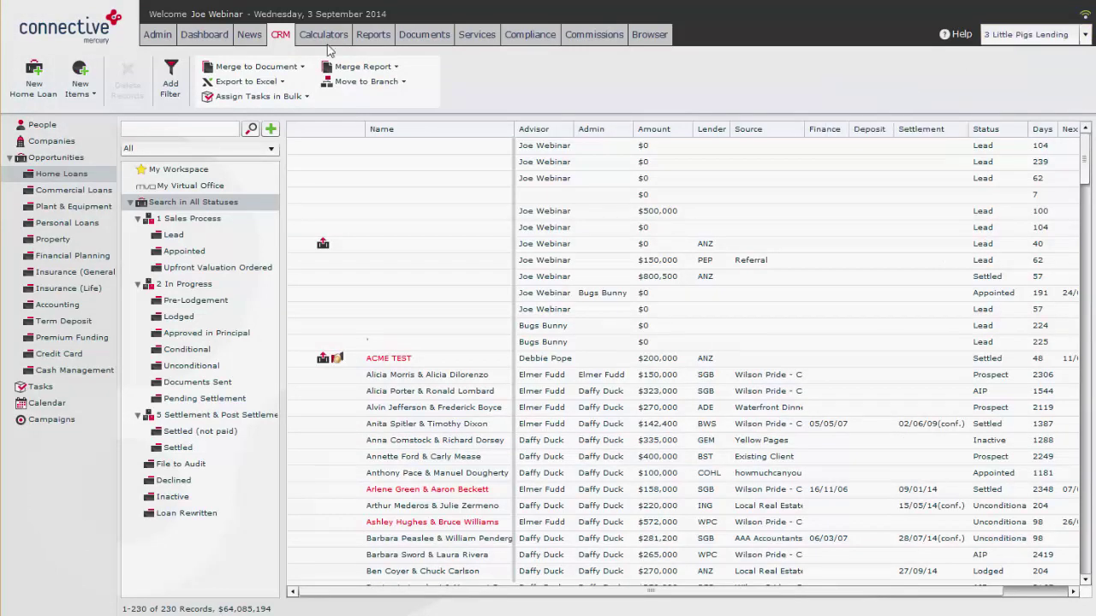
{"action": "left_click", "coordinate": [249, 126]}
{"action": "left_click", "coordinate": [411, 148]}
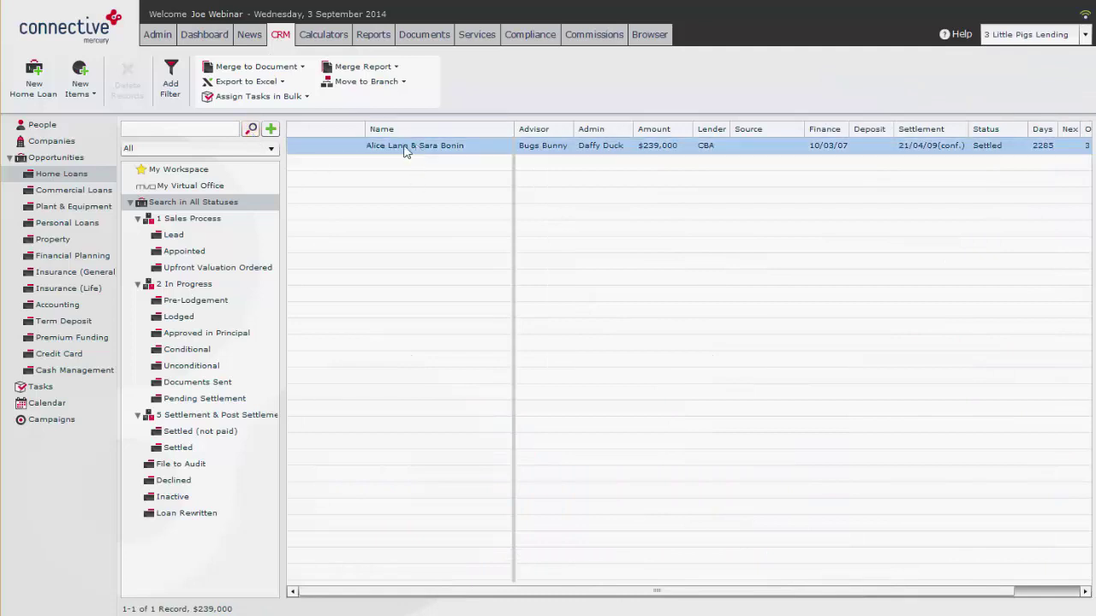